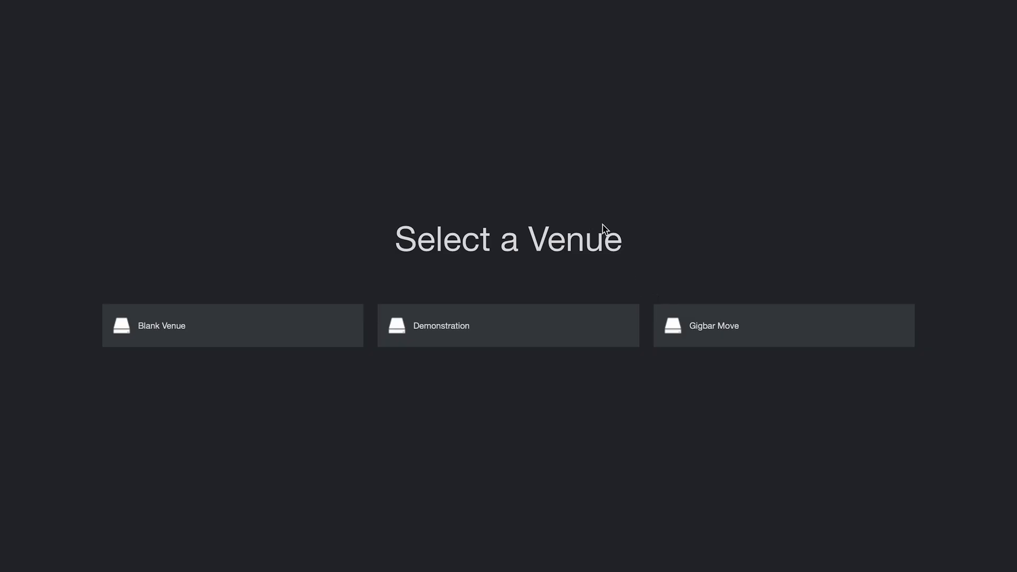
- Choose the Gigbar Move venue from the venue chooser
left_click(728, 336)
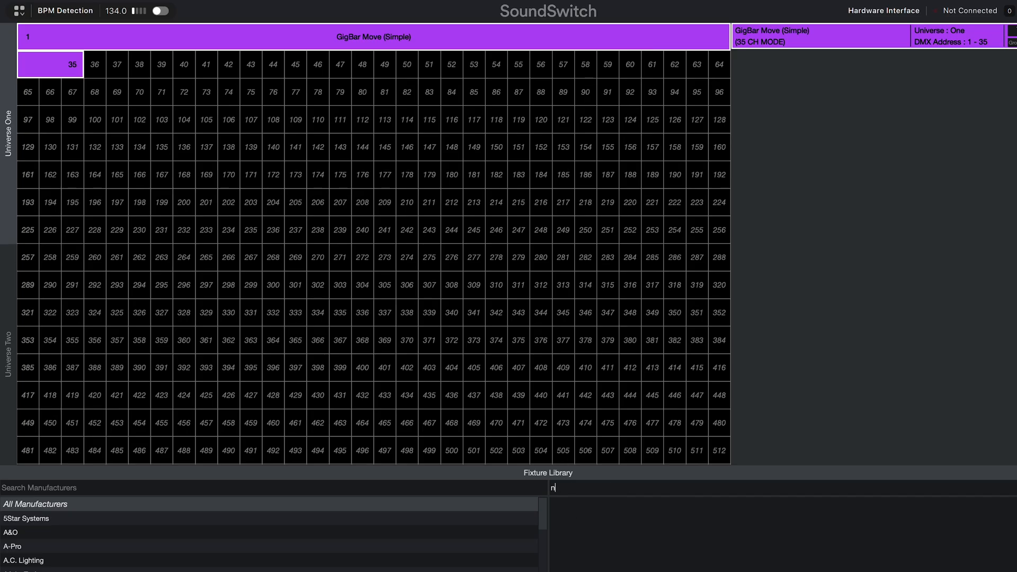
type("nee")
- Patch a Neewer TL60 RGBCW fixture onto the grid at DMX address 36
left_click_drag(614, 565, 95, 65)
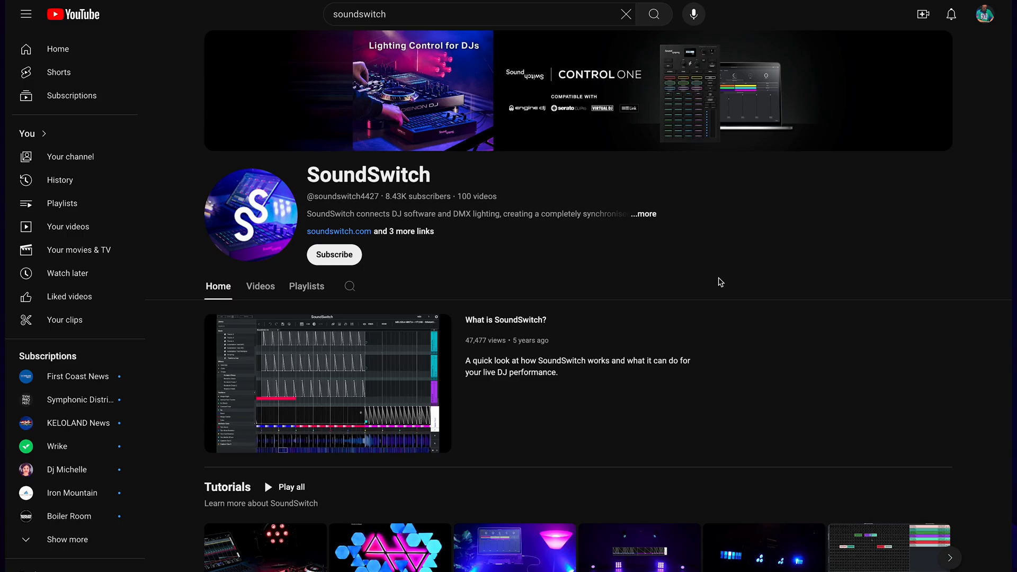
scroll(719, 281, "down", 3)
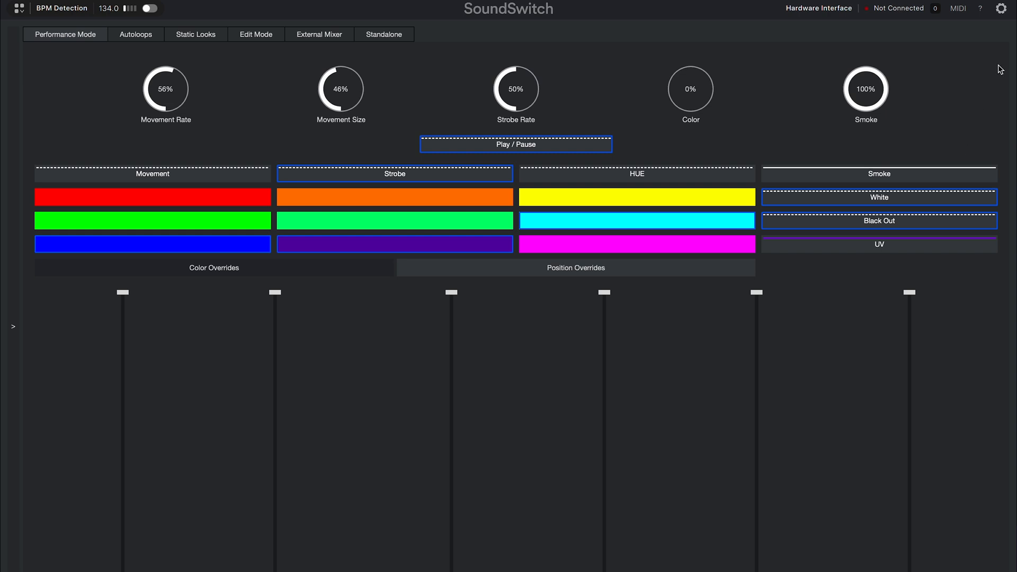
- In Preferences > Tempo Detection, keep MacBook Pro Microphone as the audio input device
left_click(969, 31)
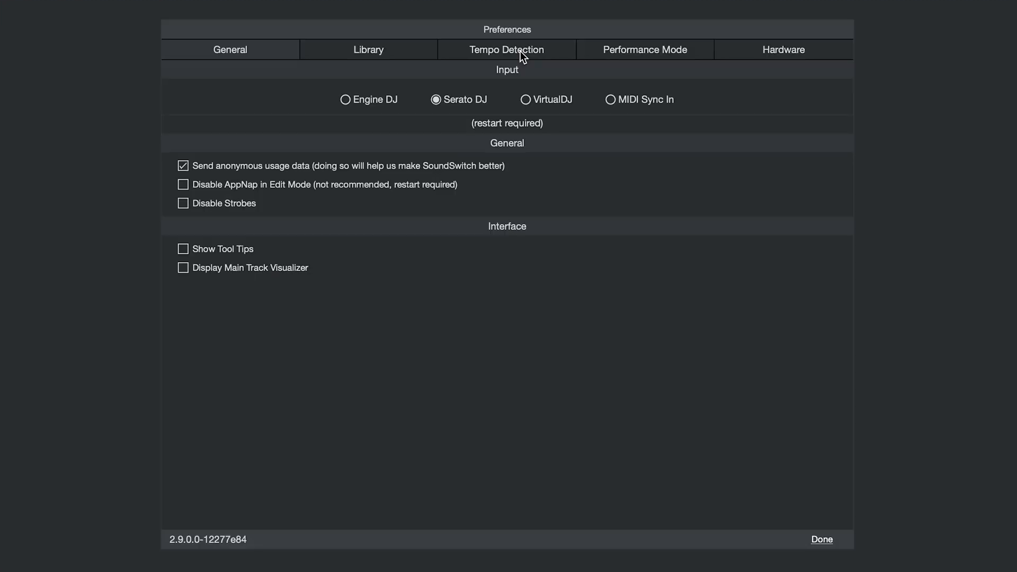
left_click(521, 162)
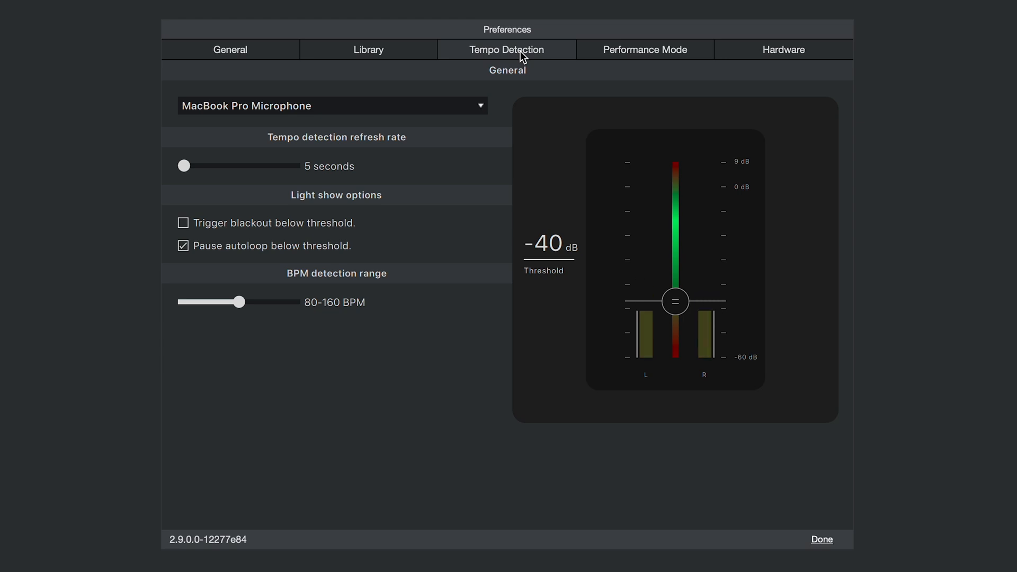
left_click(373, 110)
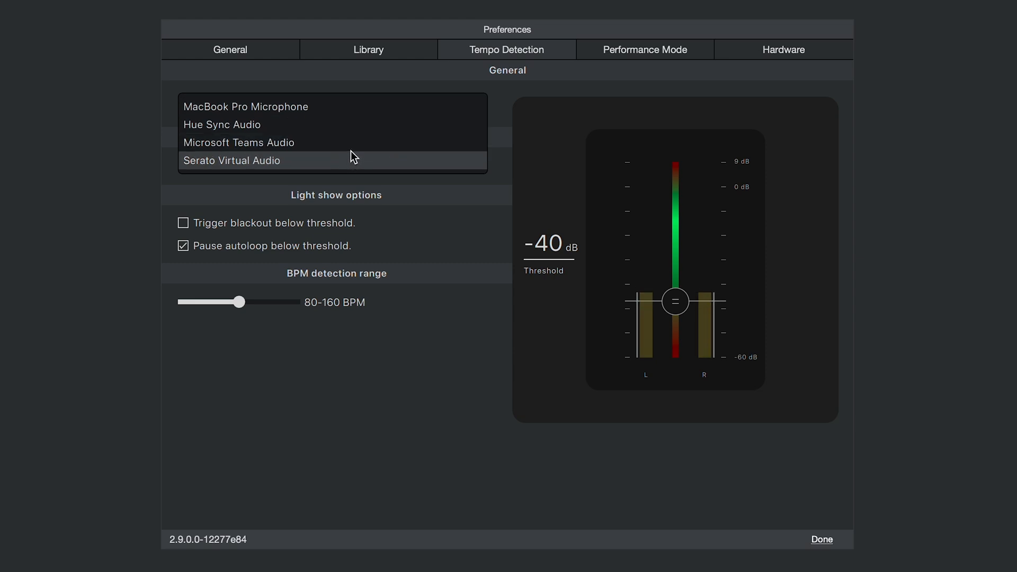
left_click(336, 110)
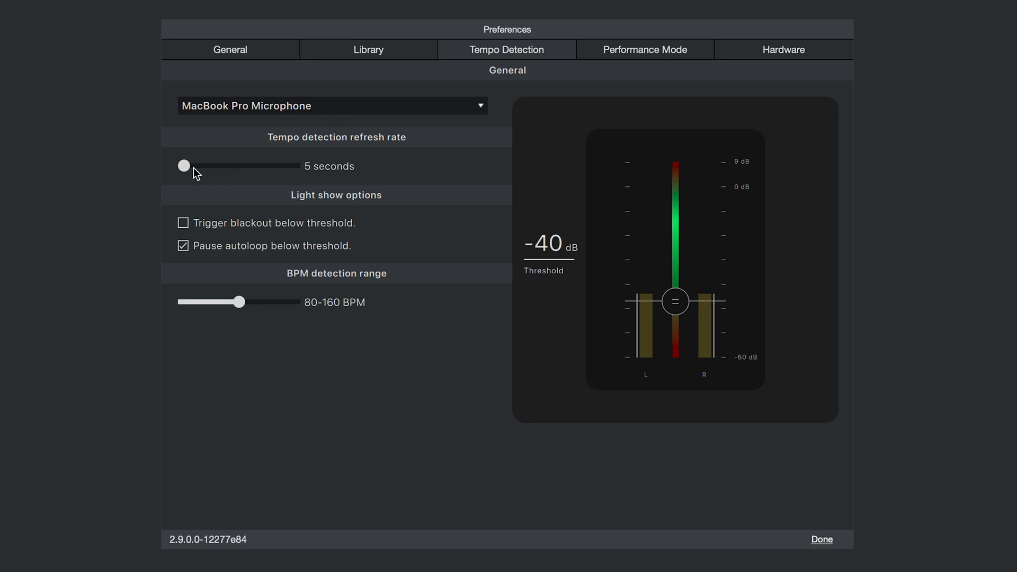
- Raise the tempo detection refresh rate to about 21 seconds, then bring it back down to 6 seconds
mouse_move(184, 166)
left_mouse_down()
mouse_move(235, 172)
mouse_move(185, 169)
left_mouse_up()
mouse_move(185, 166)
left_mouse_down()
mouse_move(253, 166)
mouse_move(280, 180)
left_mouse_up()
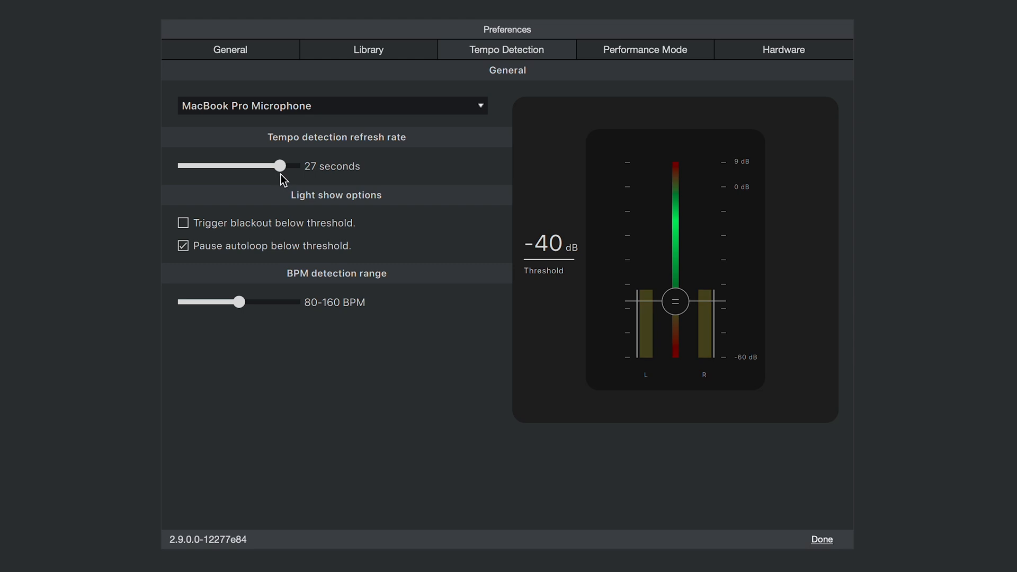
left_click_drag(281, 166, 184, 166)
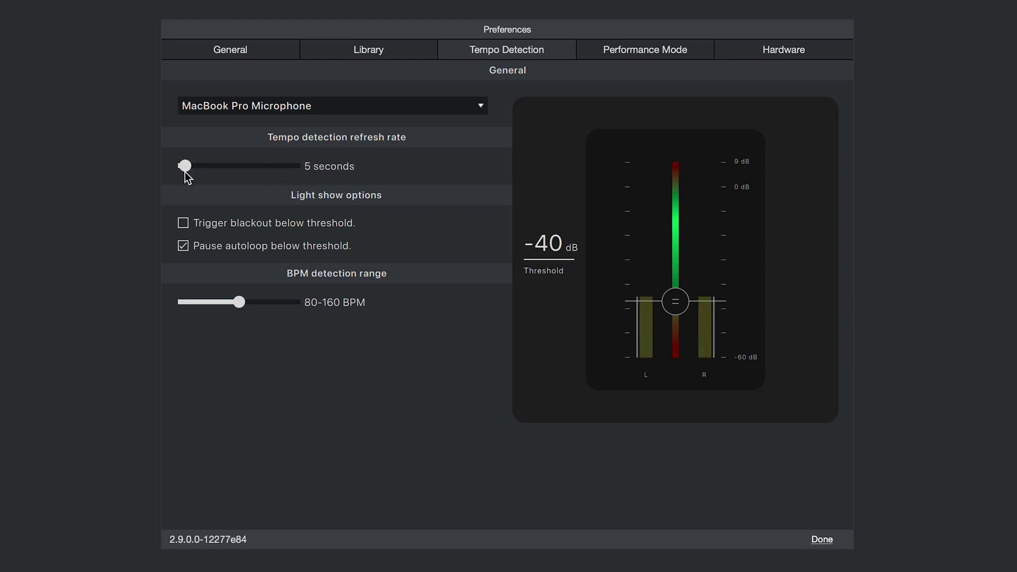
- Try the below-threshold blackout and pause options, leaving autoloops pausing below threshold
left_click(183, 224)
left_click(184, 223)
left_click(184, 246)
- Shift the BPM detection range lower, then restore it to 80-160 BPM
left_click_drag(238, 301, 177, 313)
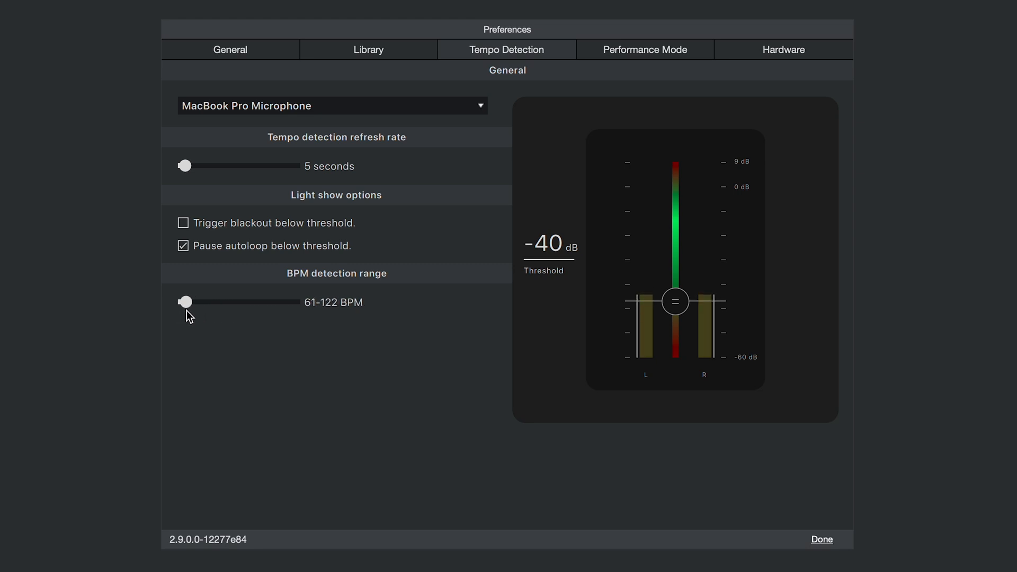
mouse_move(183, 302)
left_mouse_down()
mouse_move(289, 303)
mouse_move(239, 303)
left_mouse_up()
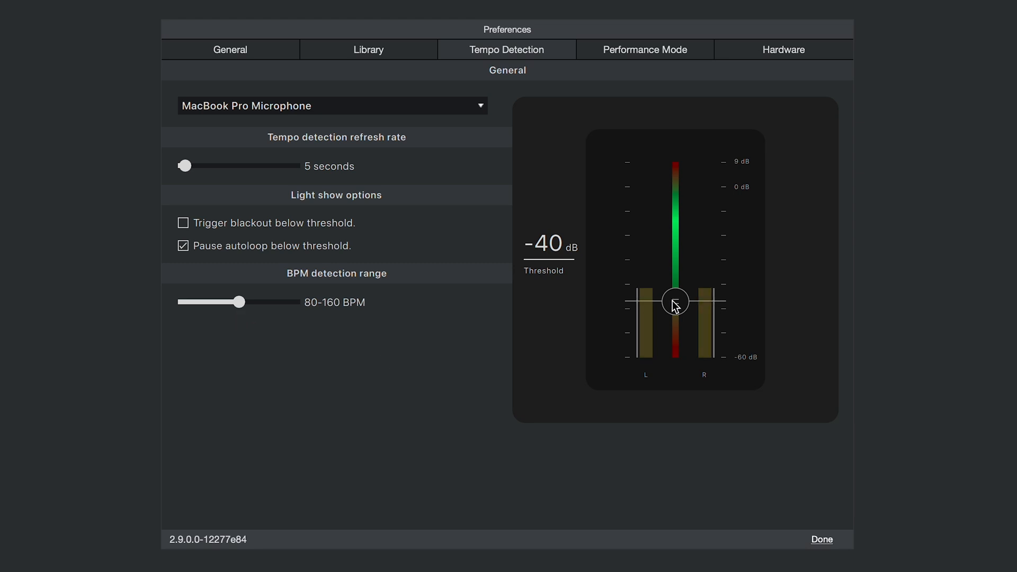
left_click_drag(674, 305, 662, 245)
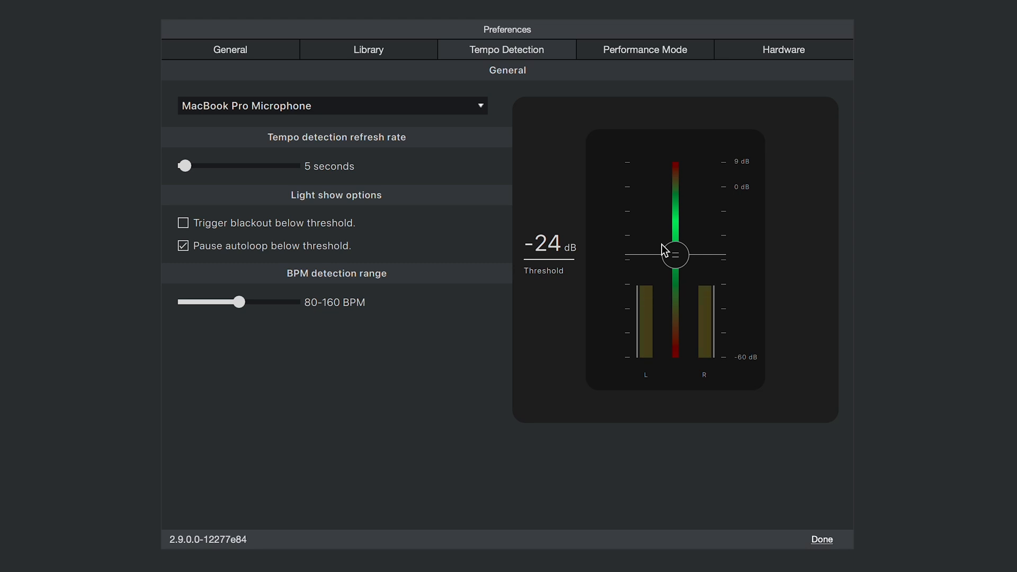
left_click_drag(662, 244, 665, 276)
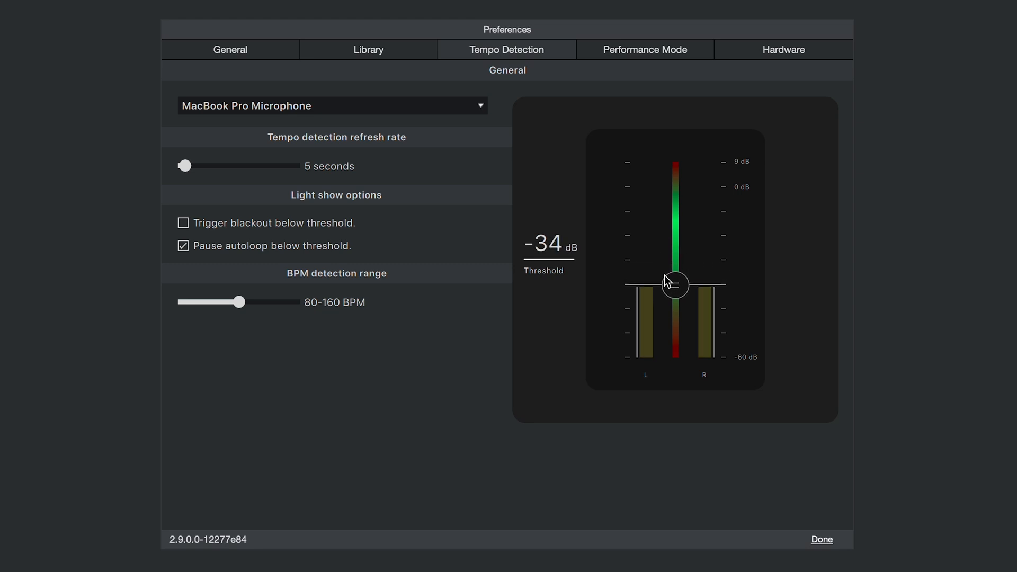
left_click_drag(664, 275, 672, 300)
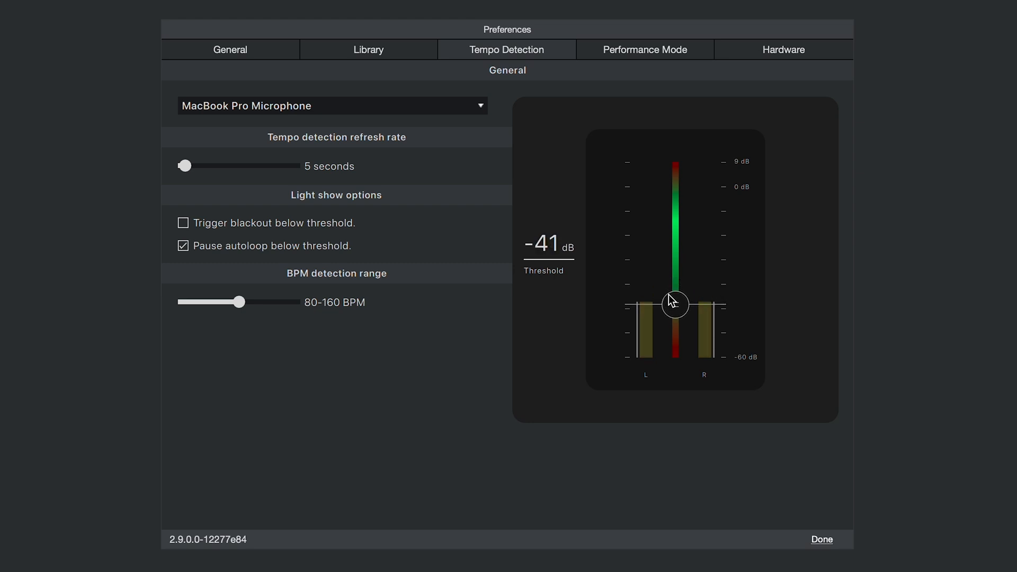
left_click_drag(671, 301, 672, 307)
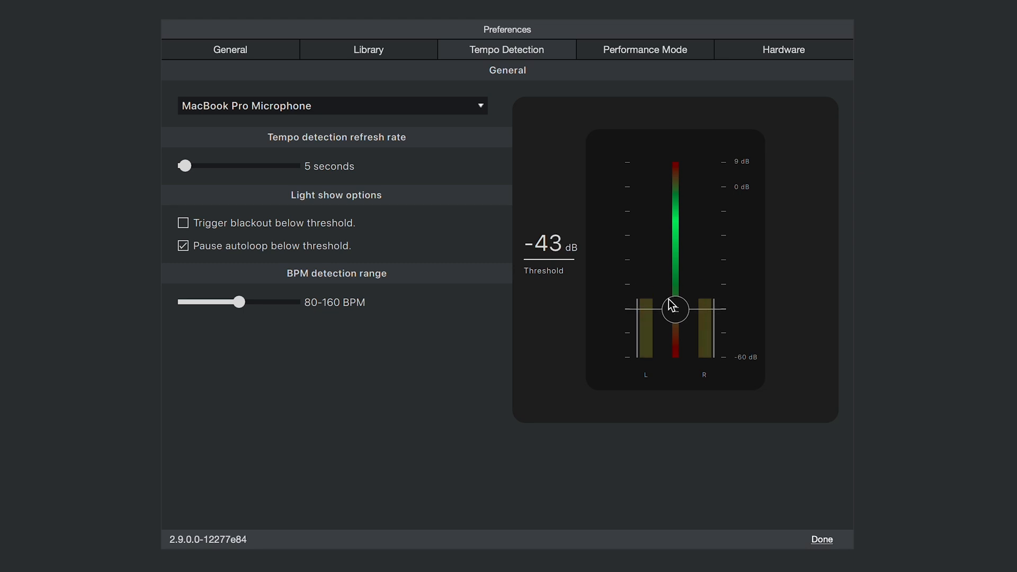
left_click_drag(672, 307, 672, 298)
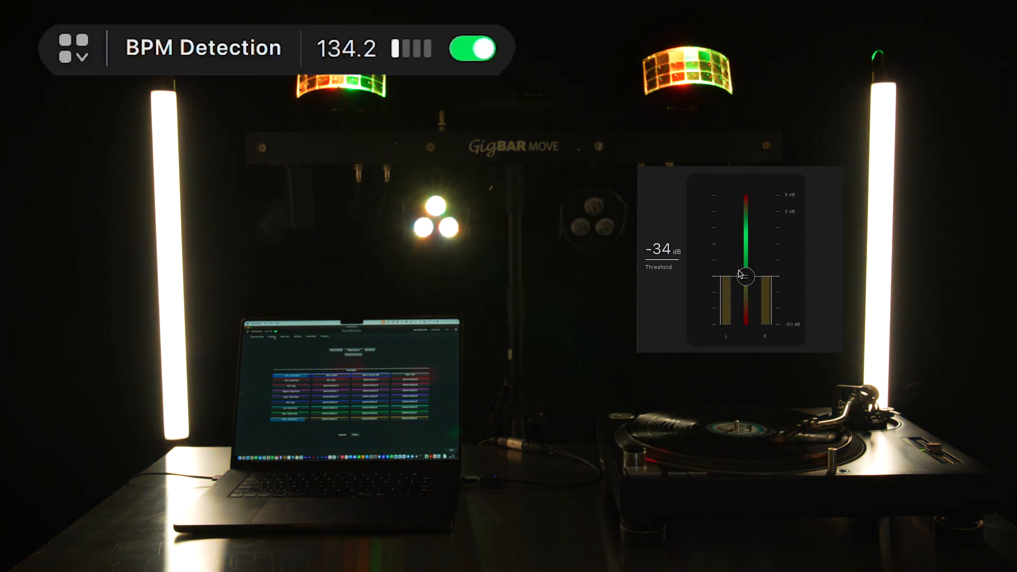
- Lower the detection Threshold knob to about -41 dB while the lights follow the music
left_click_drag(740, 274, 743, 287)
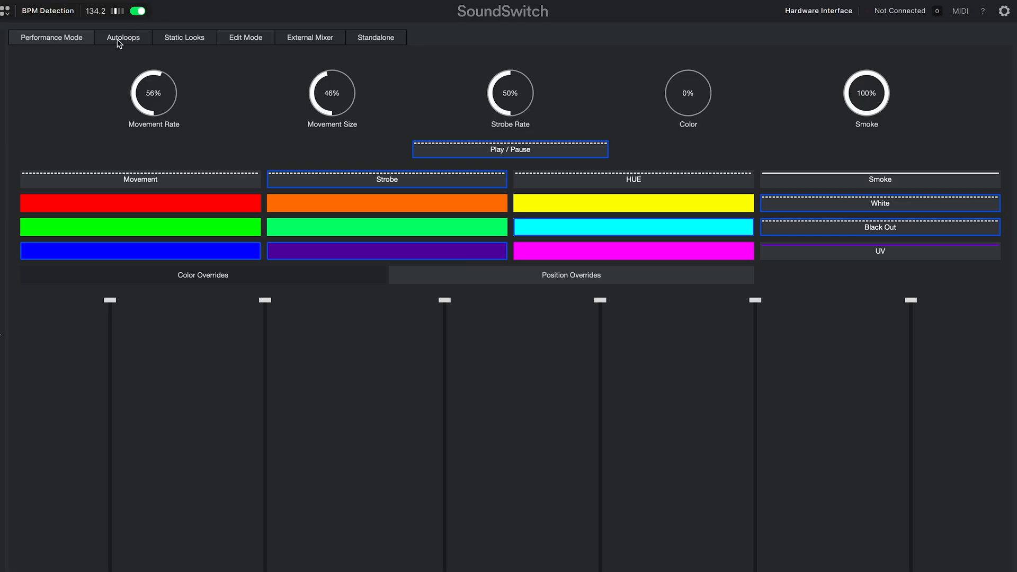
- Switch from the performance controls to the Autoloops banks view
left_click(123, 37)
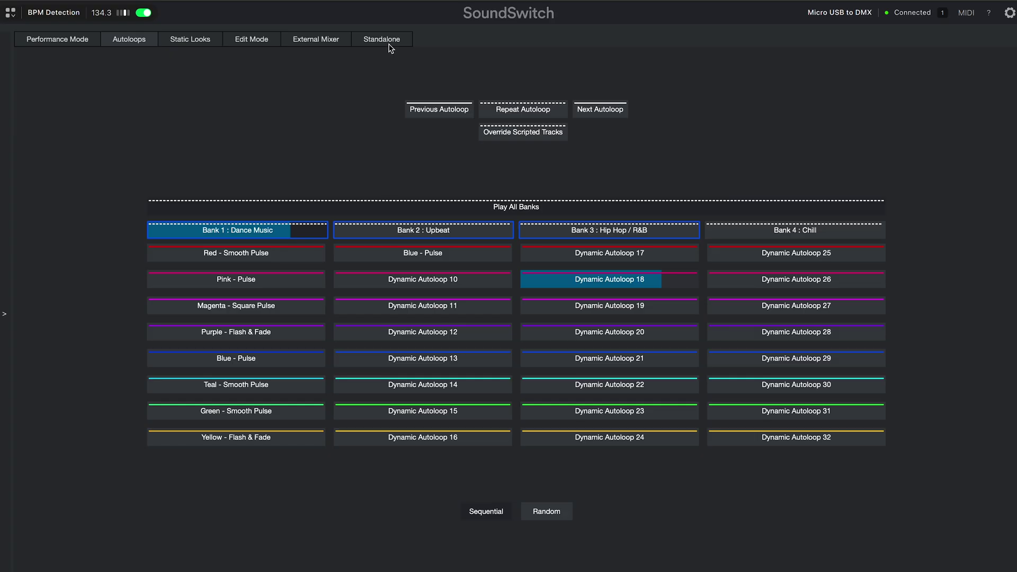
- Go to Standalone/Edit mode and load Dynamic Autoloop 13 into the editor
left_click(389, 44)
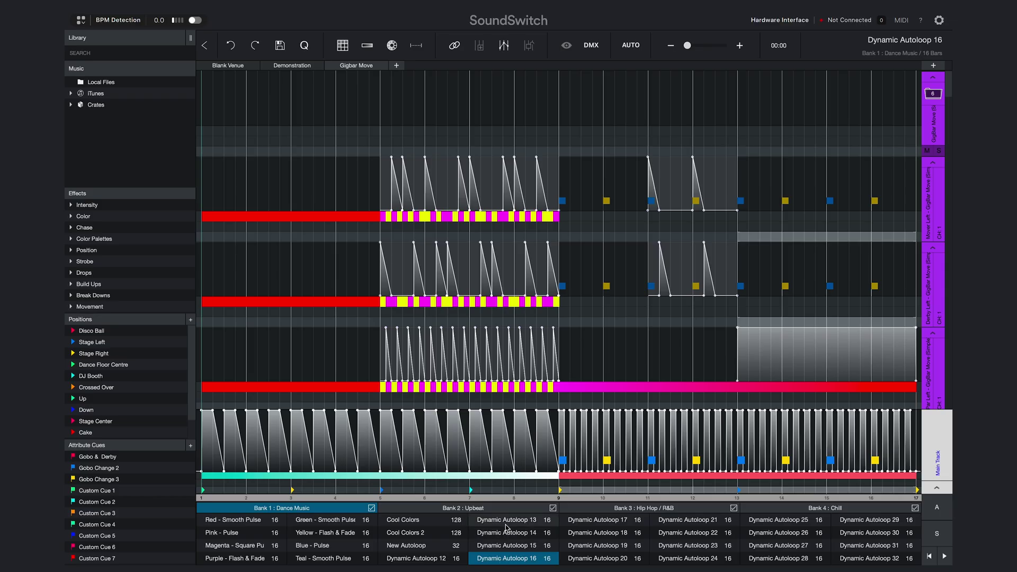
left_click(506, 521)
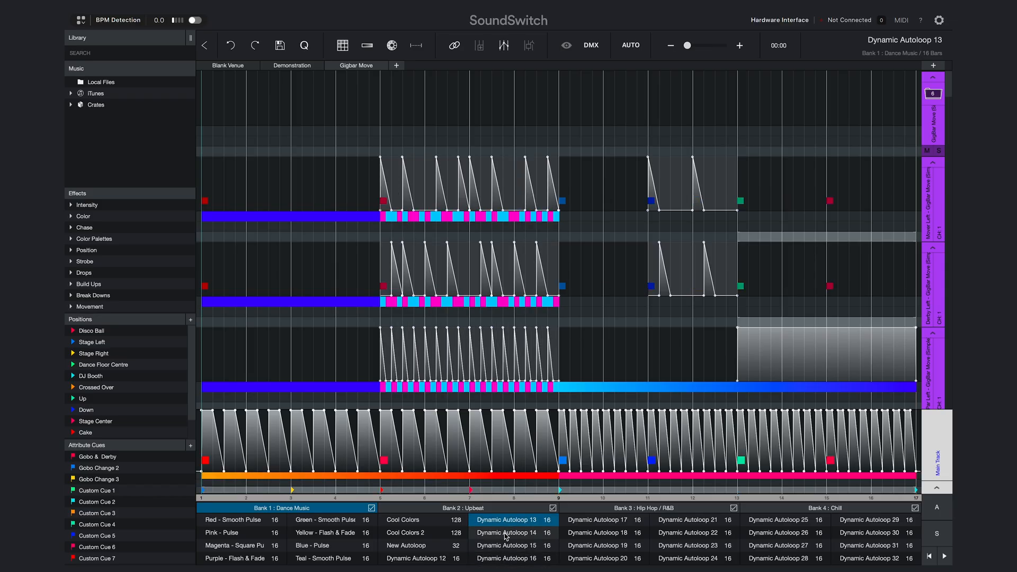
- Load Dynamic Autoloop 15, then preview the Upbeat, Hip Hop / R&B and Chill banks in the editor
left_click(506, 534)
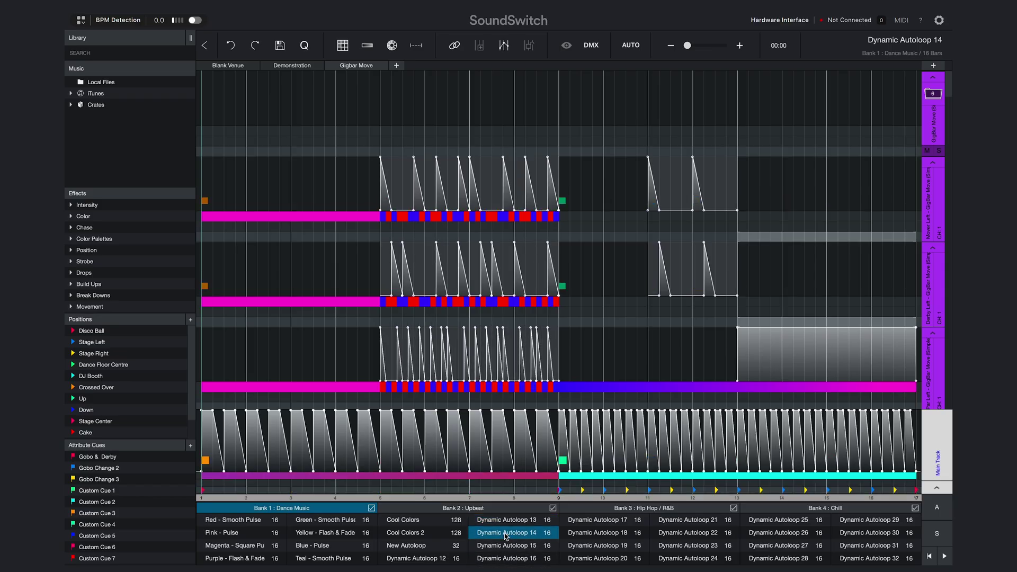
left_click(478, 508)
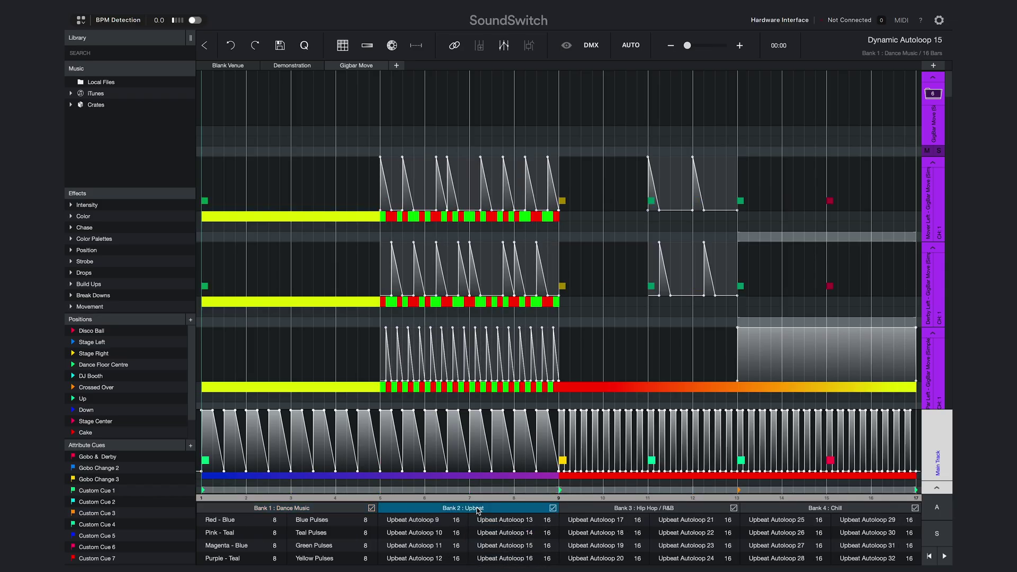
left_click(634, 509)
left_click(781, 510)
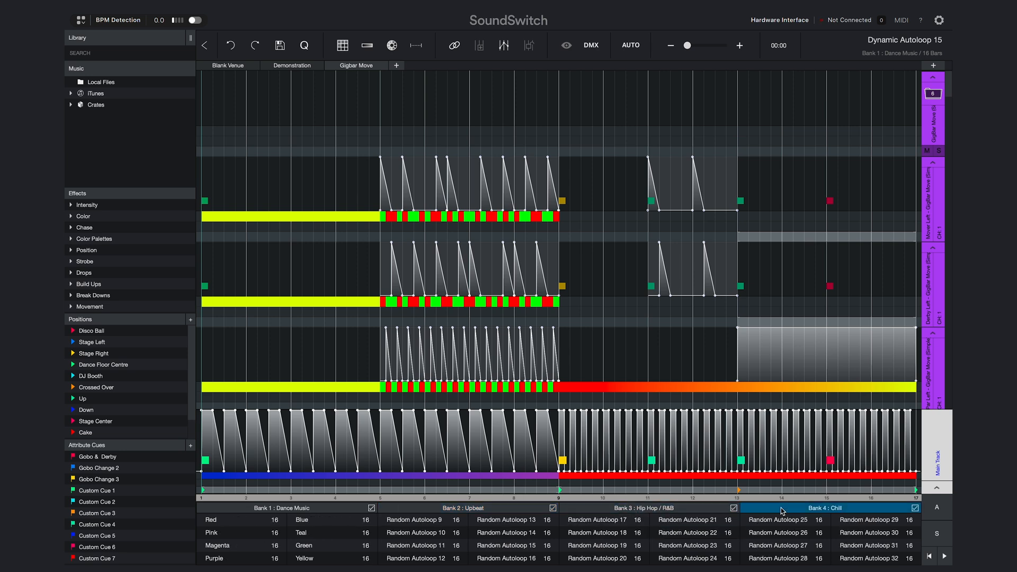
- Make Upbeat, Hip Hop / R&B and Chill the active bank in turn, ending back on Dance Music
left_click(415, 229)
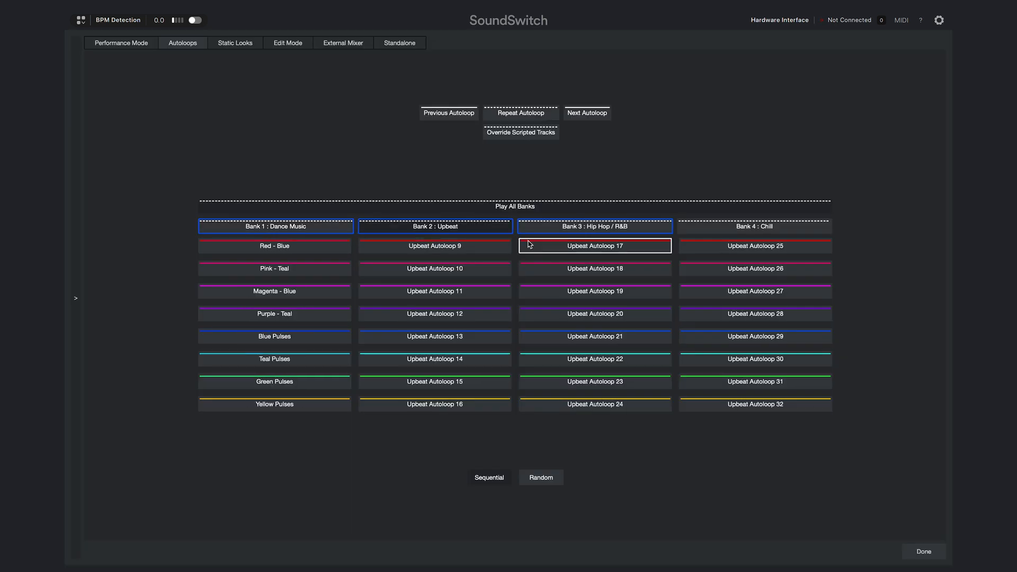
left_click(566, 227)
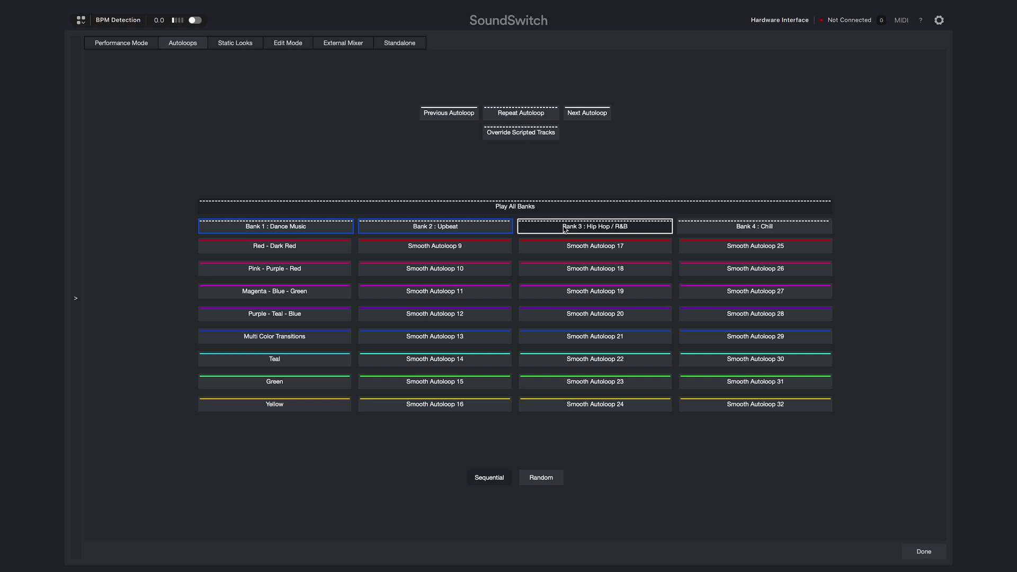
left_click(738, 232)
left_click(315, 231)
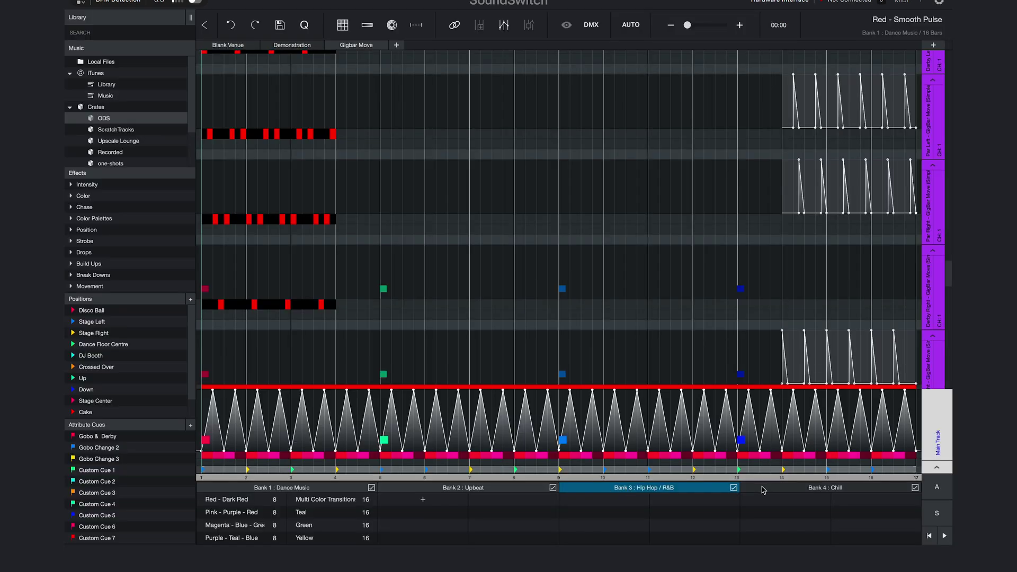
- Return from the Chill bank to Dance Music and load Pink - Pulse, then Magenta - Square Pulse
left_click(762, 486)
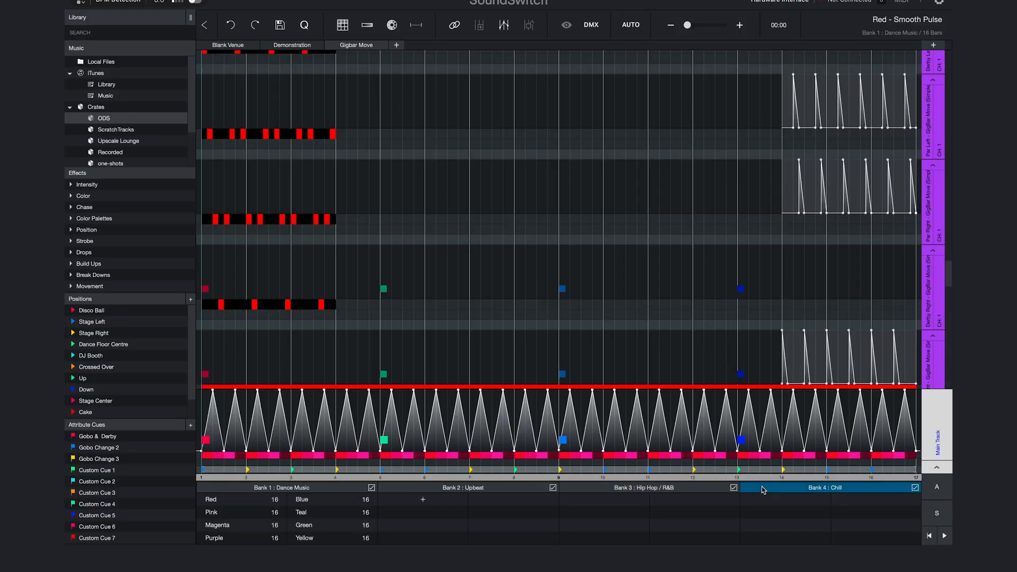
left_click(295, 488)
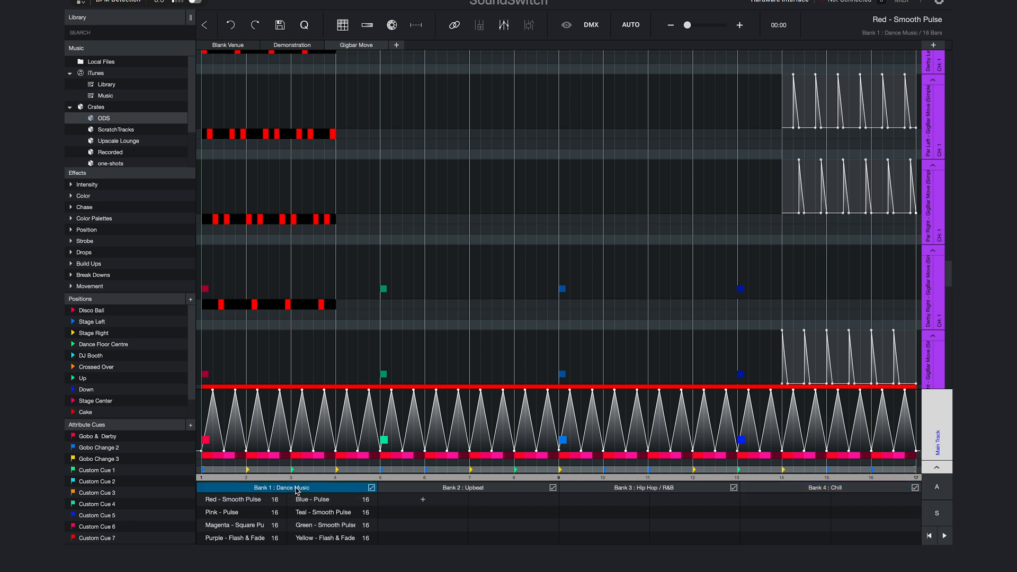
left_click(243, 515)
left_click(237, 525)
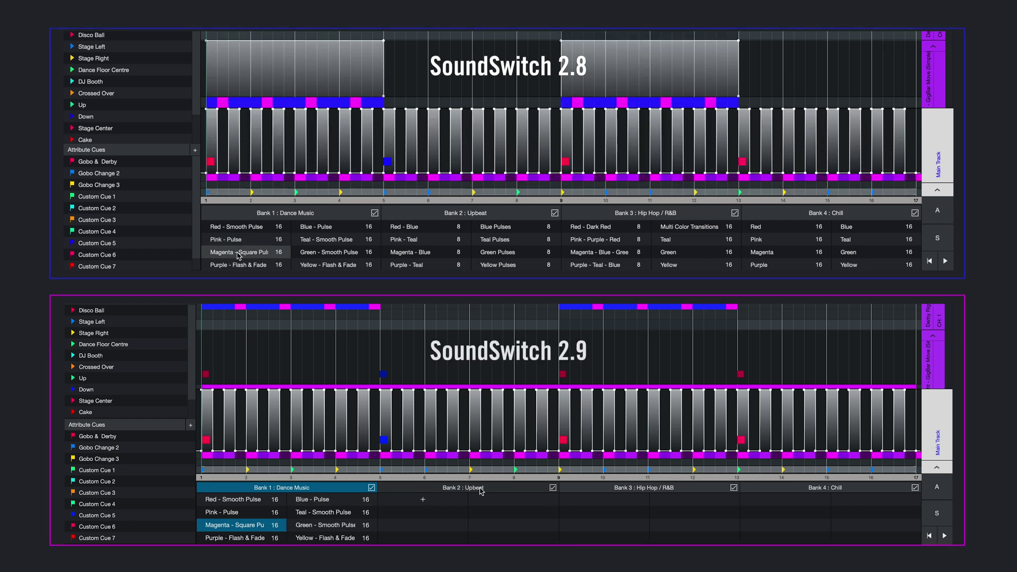
- Audition the Upbeat bank's Red - Blue, Pink - Teal and Magenta - Blue autoloops
left_click(481, 488)
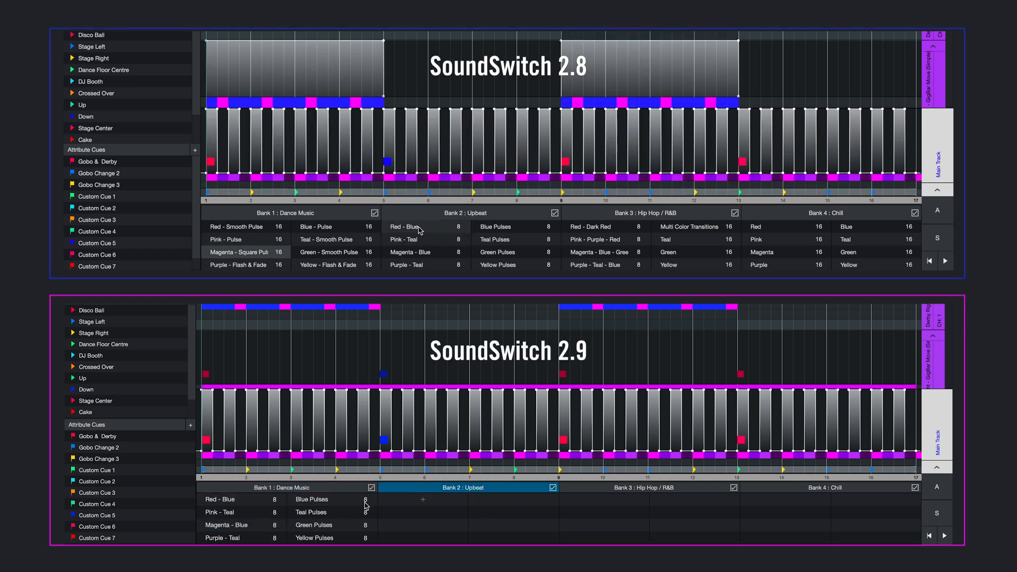
left_click(257, 500)
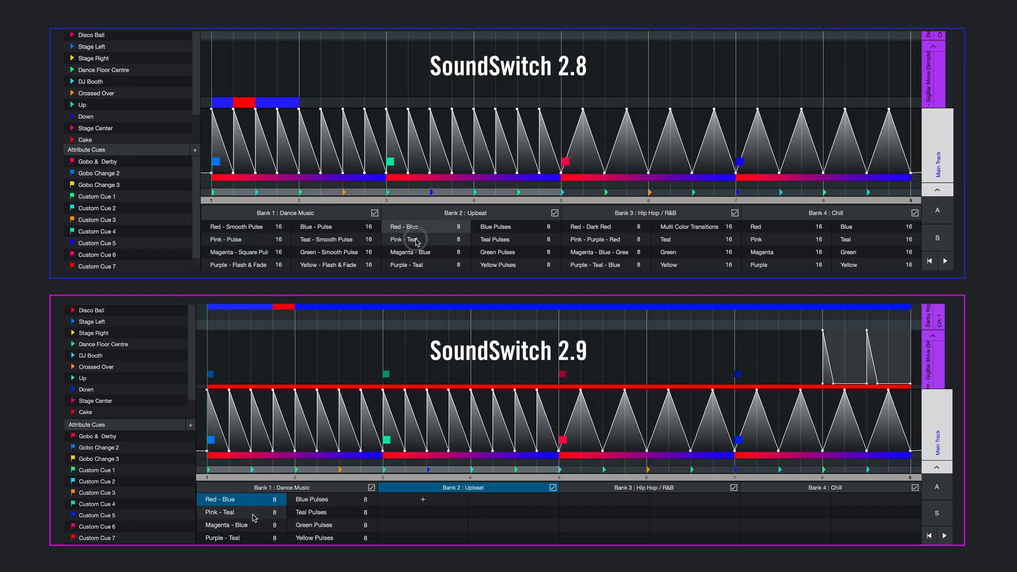
left_click(253, 513)
left_click(250, 526)
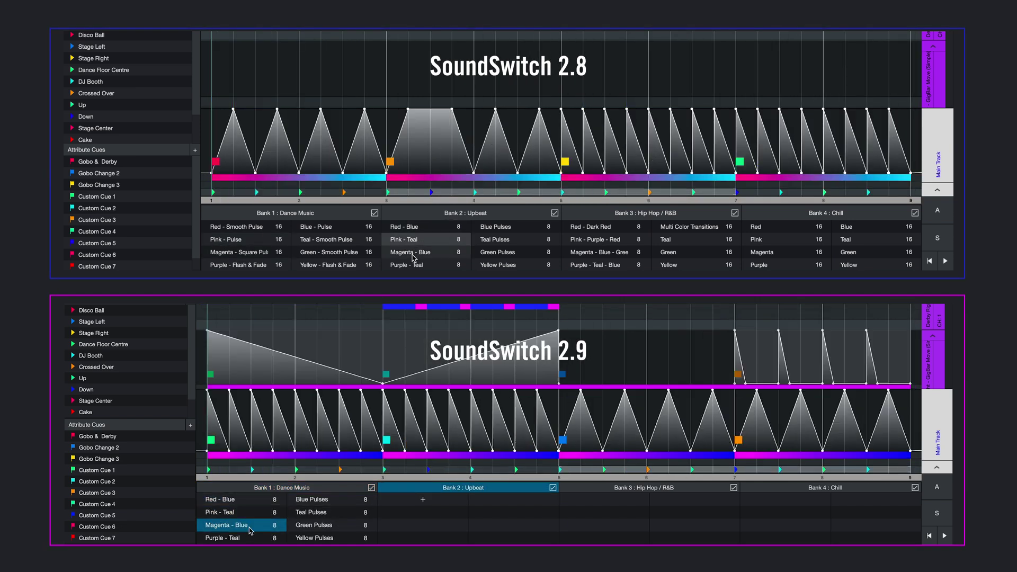
- Audition the Hip Hop / R&B bank's Red - Dark Red and Pink - Purple - Red autoloops
left_click(650, 488)
left_click(243, 499)
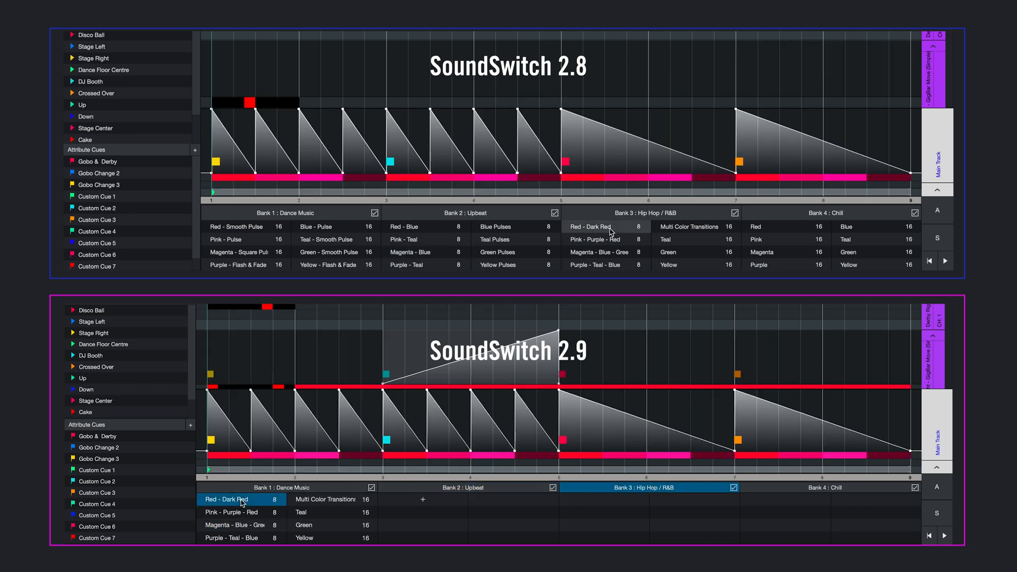
left_click(239, 514)
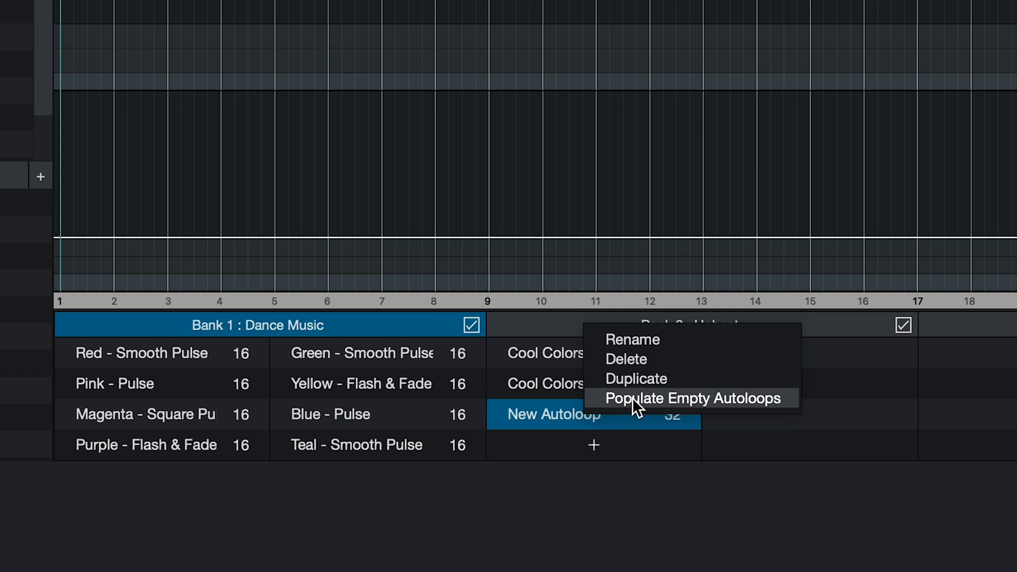
- Populate all empty slots with Dynamic Autoloops and preview Dynamic Autoloops 13–16
left_click(632, 397)
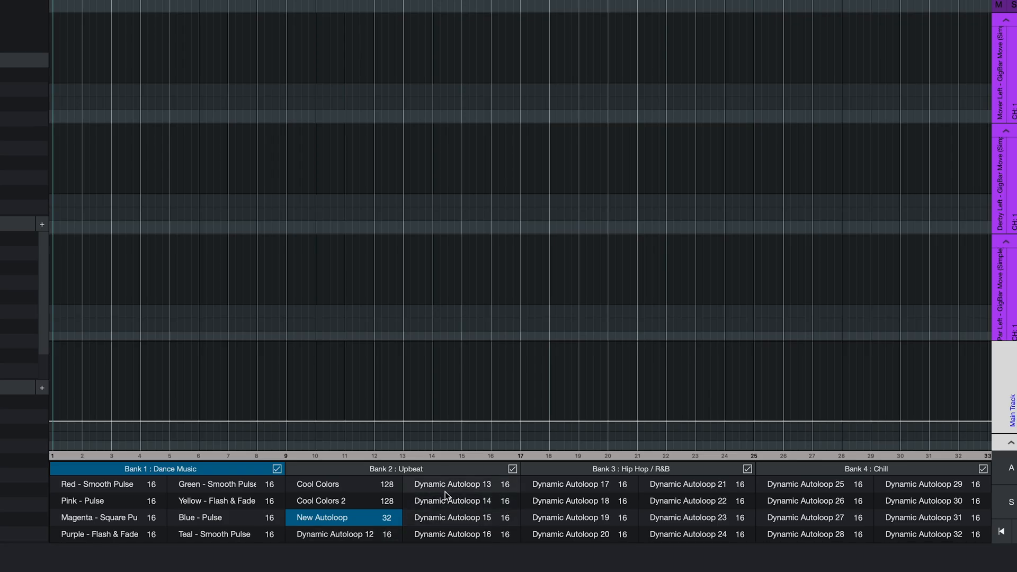
left_click(446, 484)
left_click(445, 500)
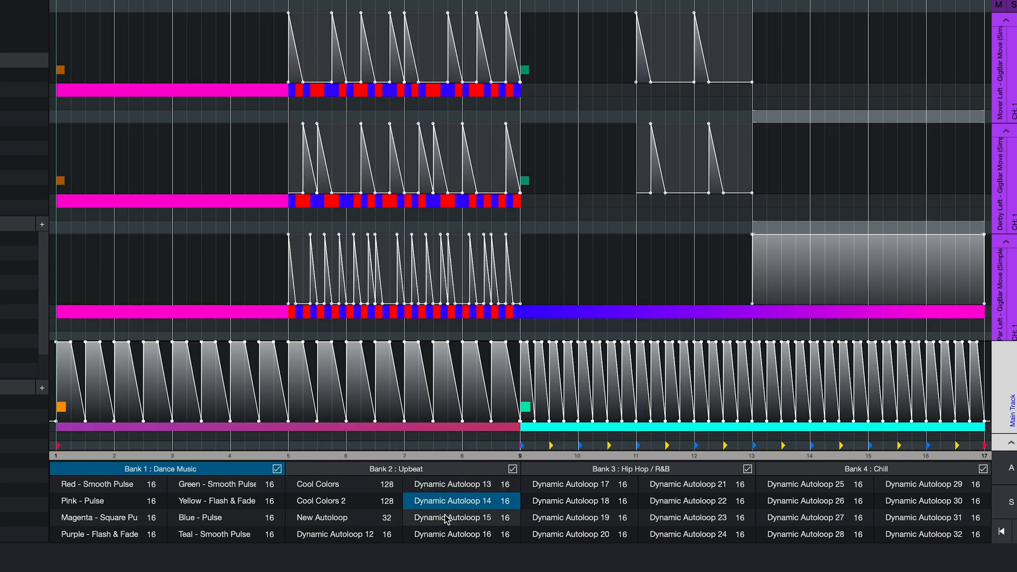
left_click(446, 518)
left_click(445, 534)
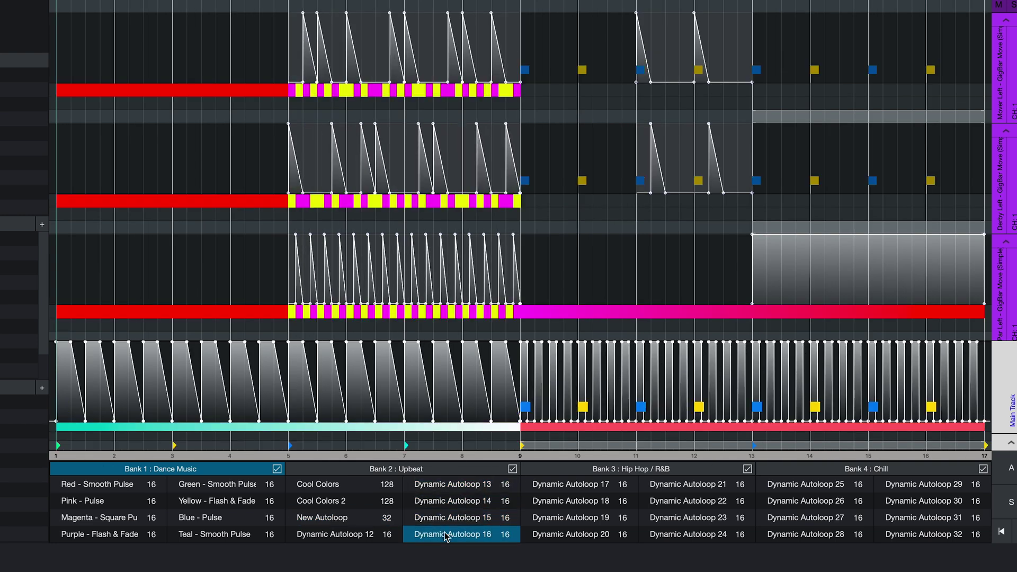
left_click(450, 487)
- In the performance overview, make Upbeat, Hip Hop / R&B and Chill the active bank in turn
key("Tab")
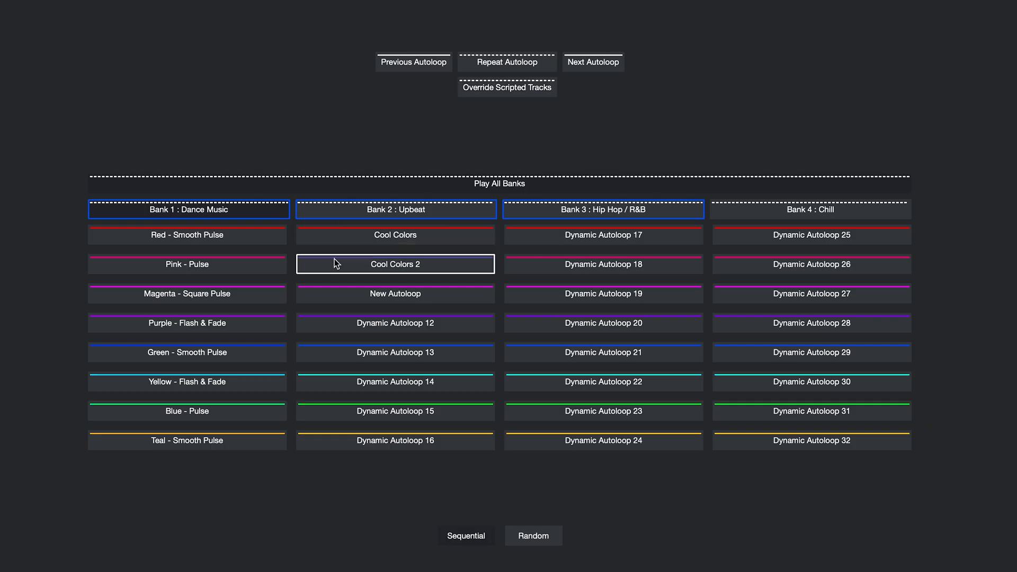
left_click(369, 210)
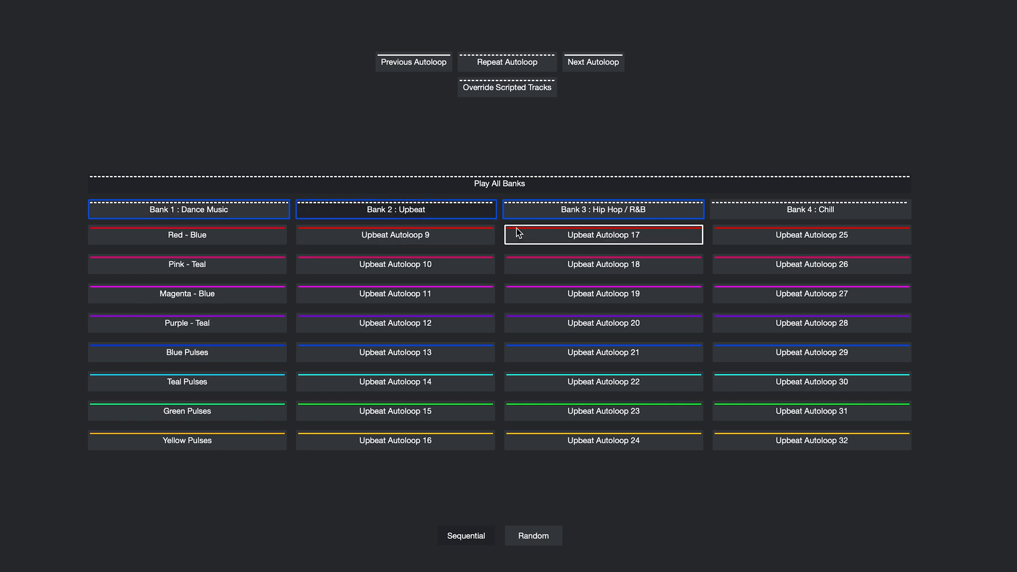
left_click(562, 209)
left_click(810, 209)
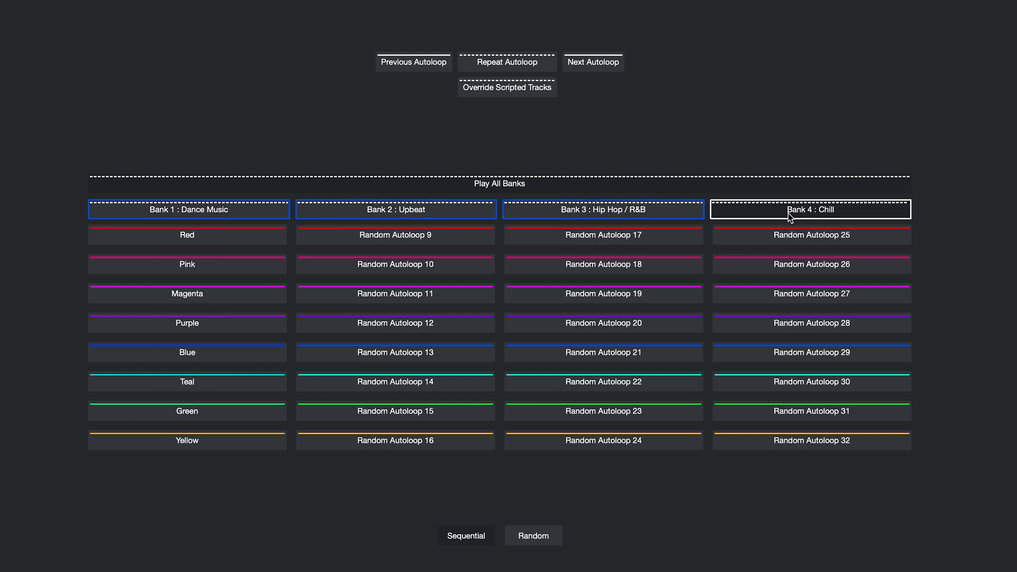
key("Tab")
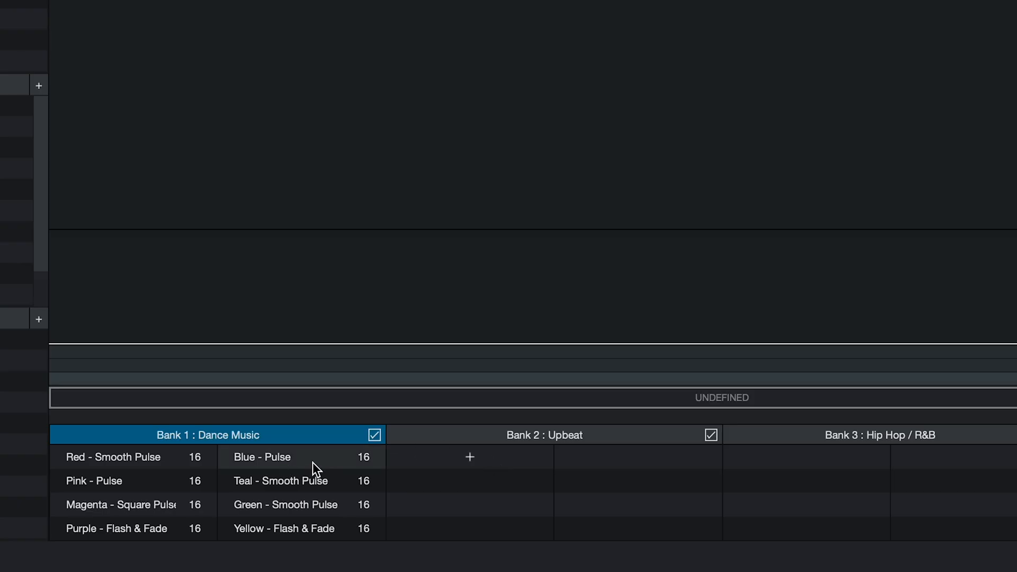
- Move Blue - Pulse into Bank 2's first slot, duplicate Cool Colors and start a New Autoloop
left_click_drag(294, 460, 441, 435)
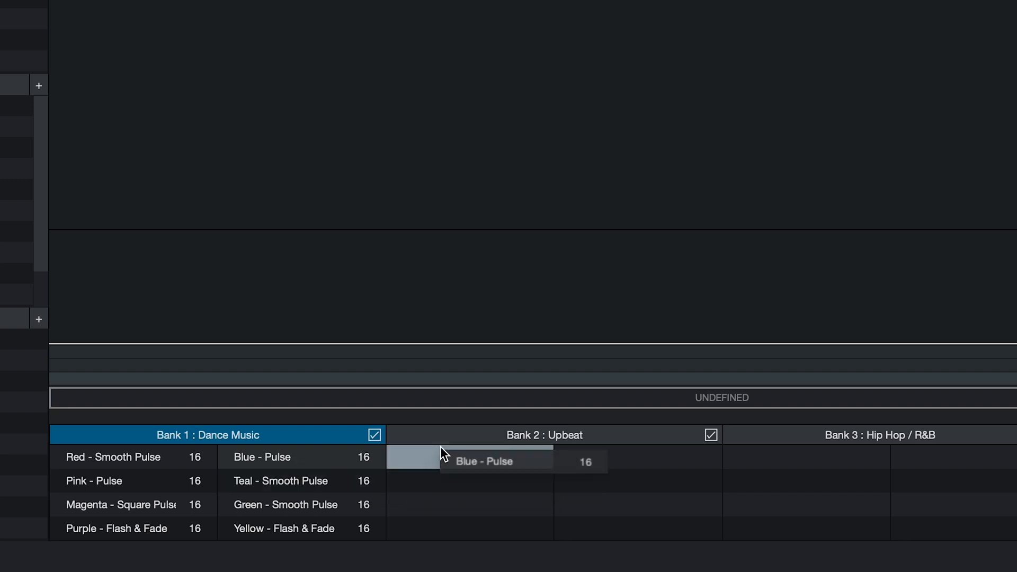
left_click_drag(442, 436, 441, 461)
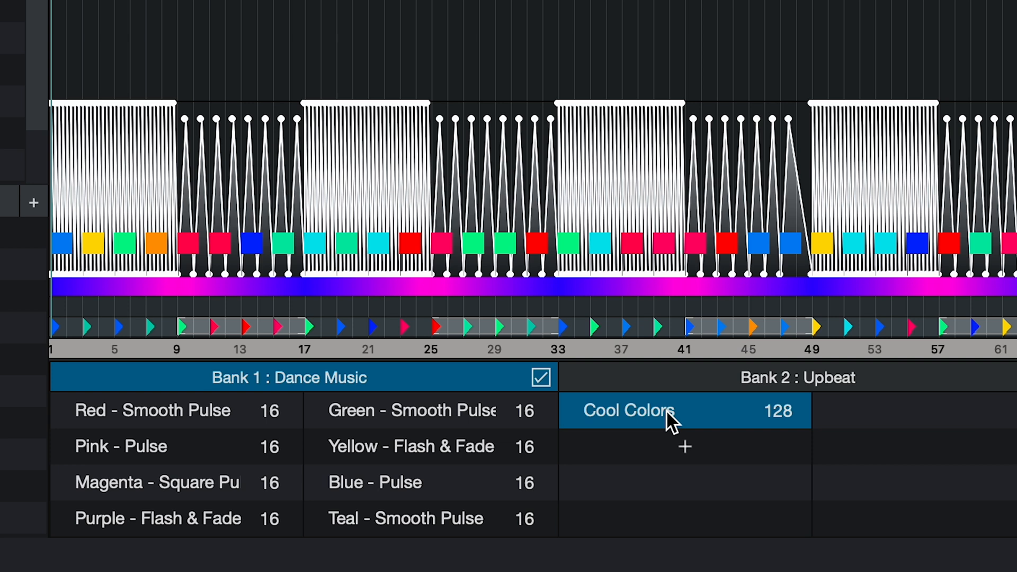
left_click(711, 469)
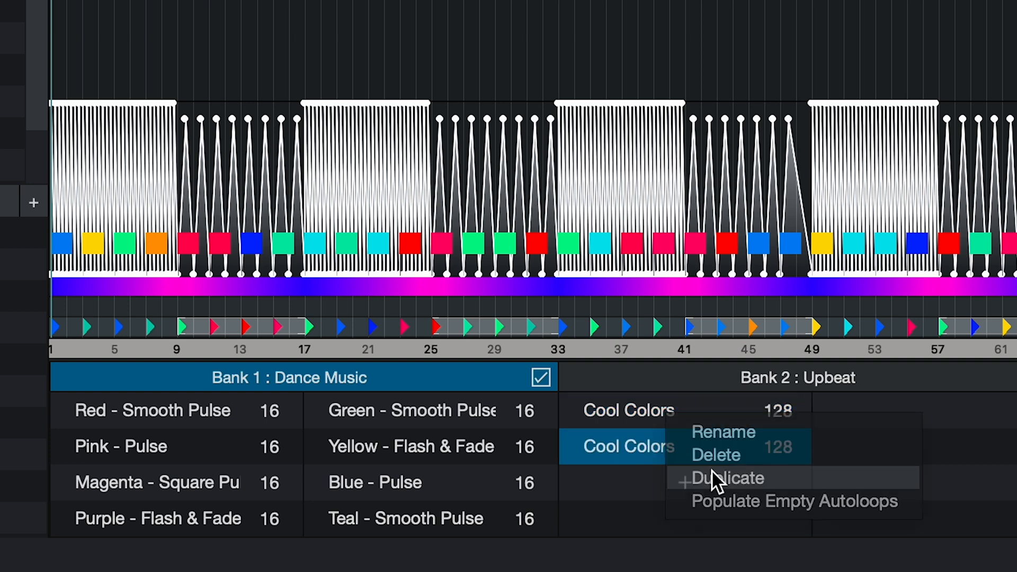
left_click(684, 482)
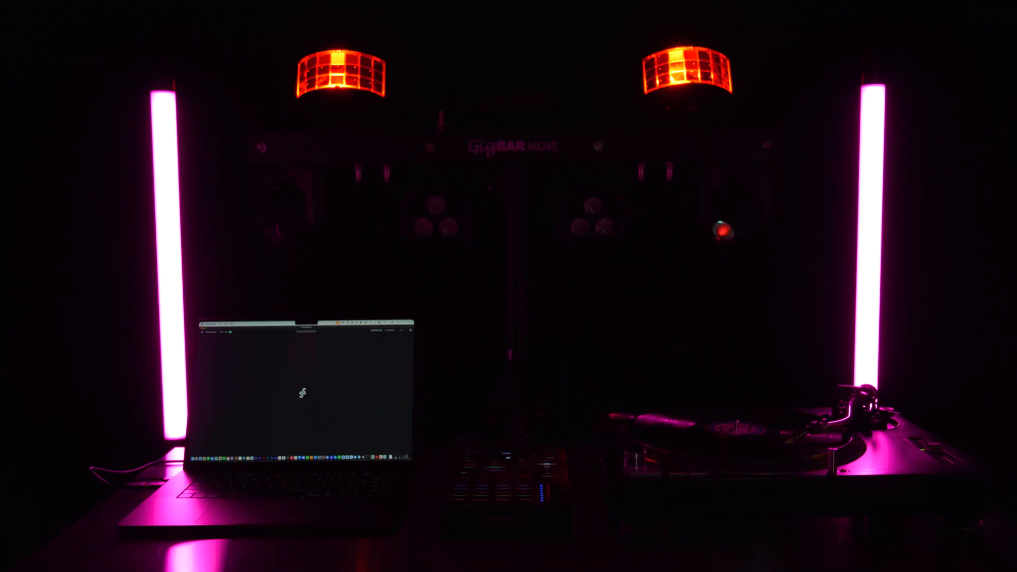